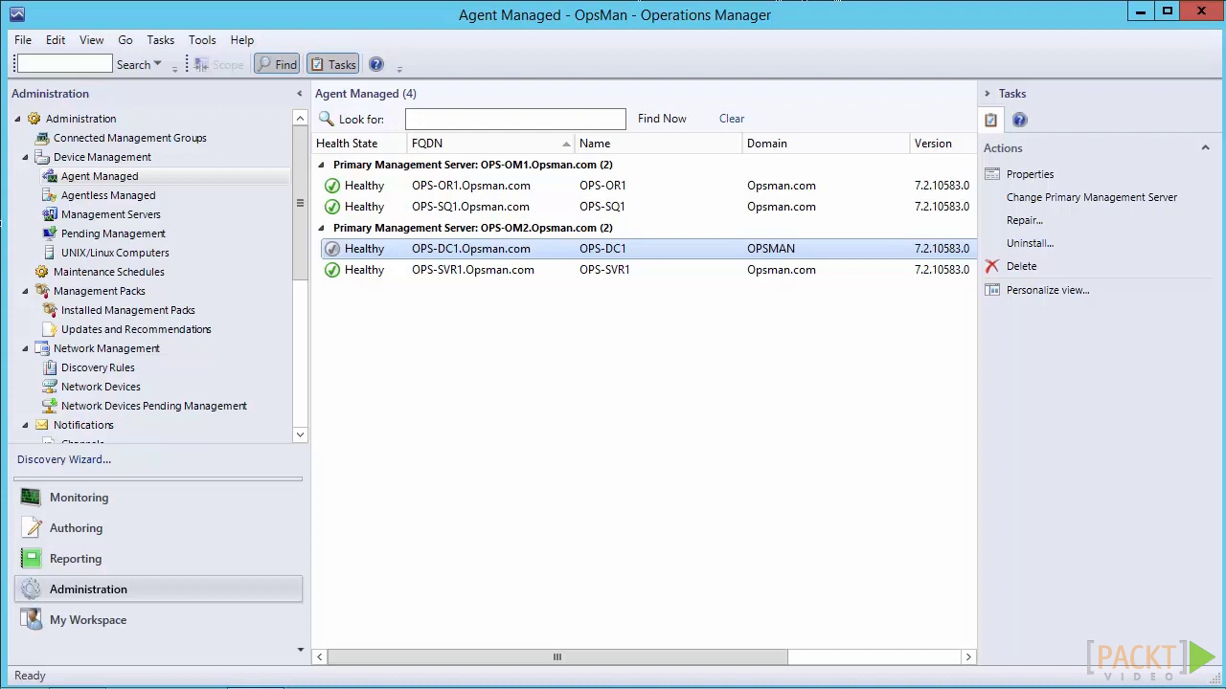
- Open the agent repair settings for OPS-DC1 to view the administrator account options, and cancel without repairing
{"action": "left_click", "coordinate": [94, 177]}
{"action": "right_click", "coordinate": [448, 249]}
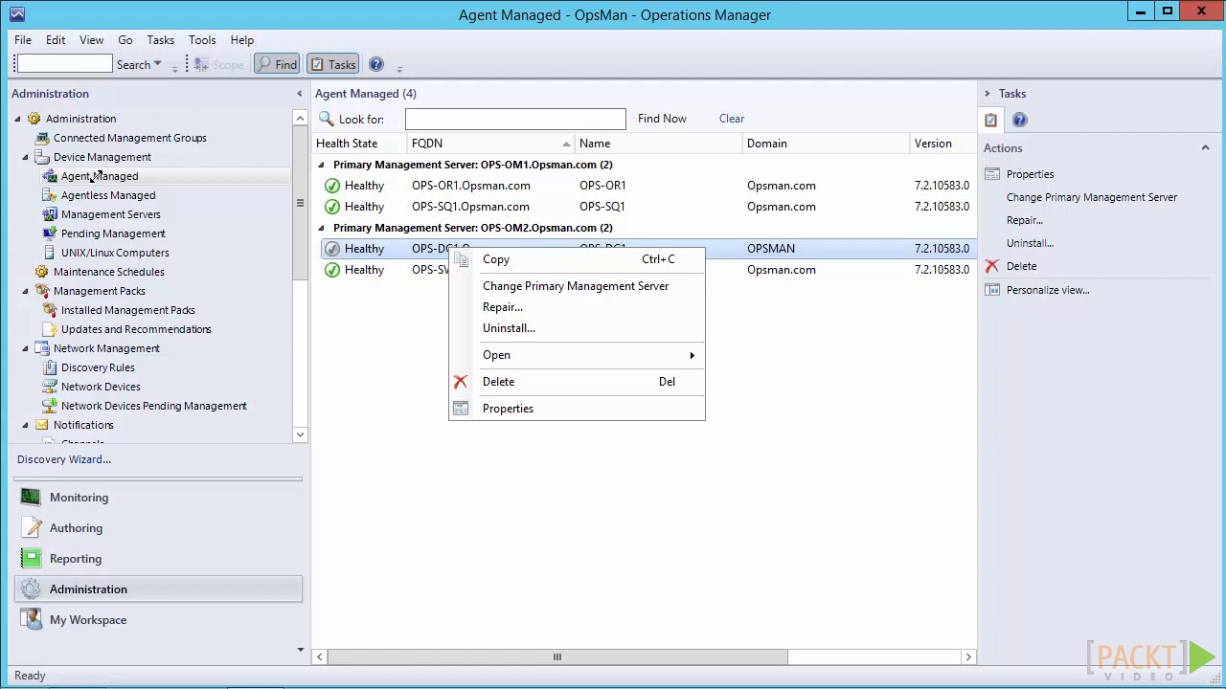
{"action": "key", "text": "Down"}
{"action": "key", "text": "Down"}
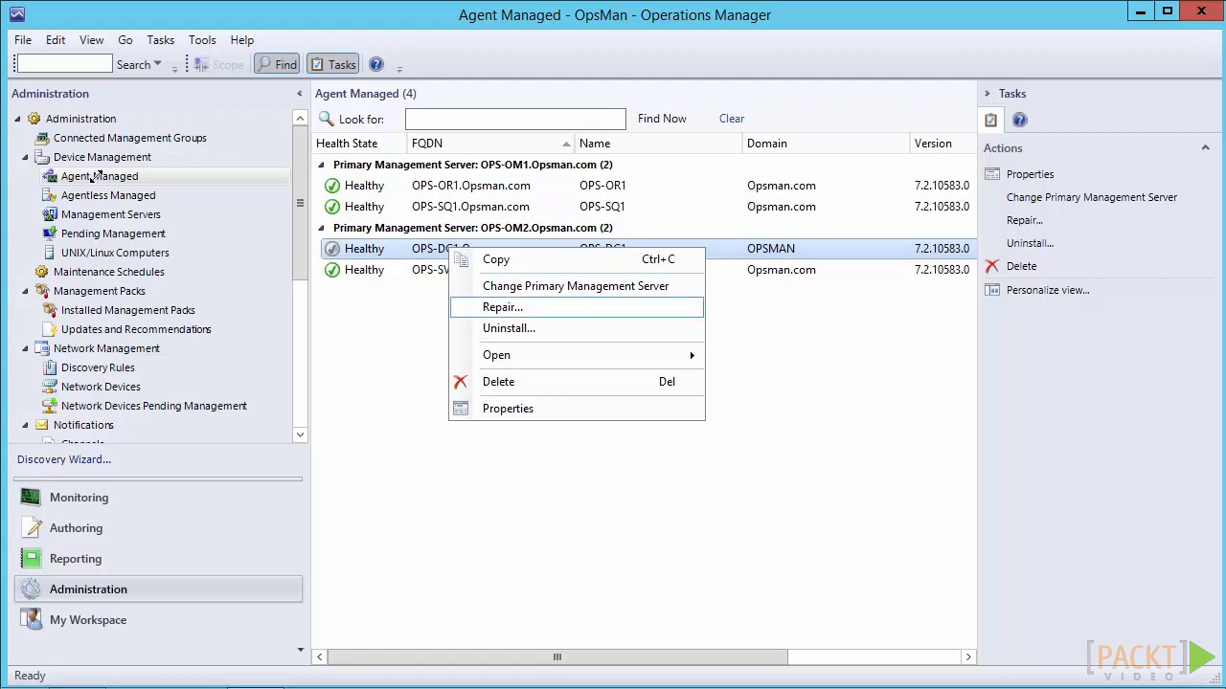
{"action": "key", "text": "Return"}
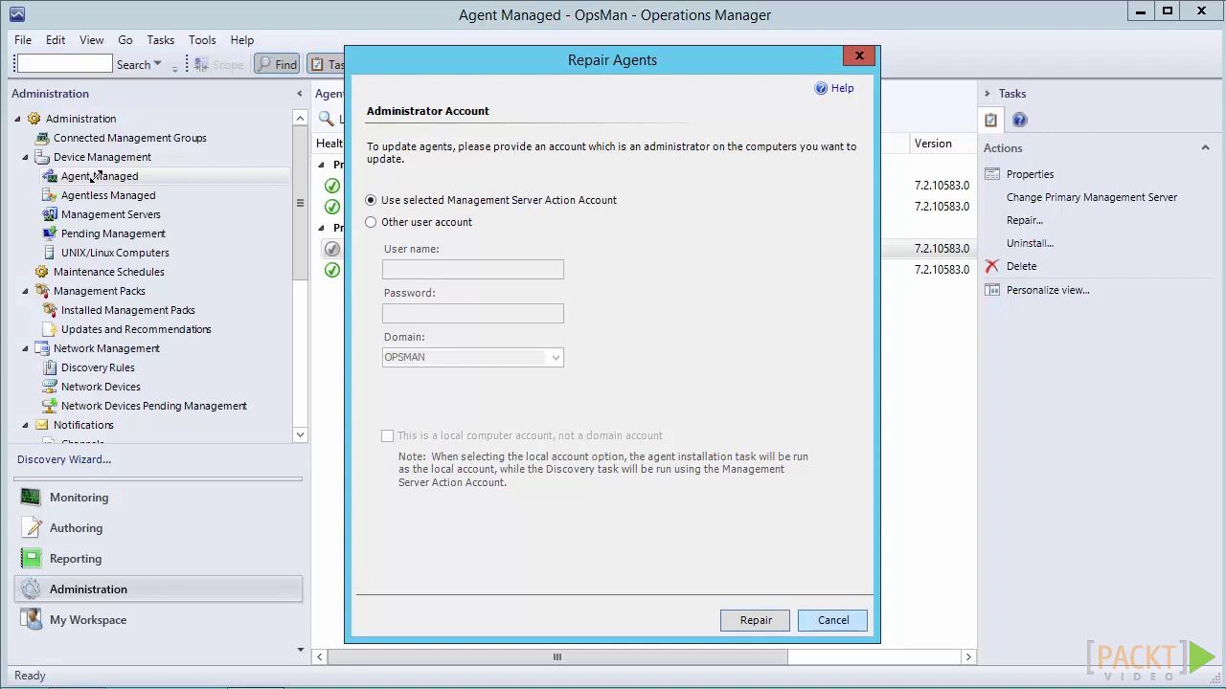
{"action": "left_click", "coordinate": [833, 621]}
- Open the agent uninstall settings for OPS-DC1 to view the administrator account options, and cancel without uninstalling
{"action": "right_click", "coordinate": [433, 251]}
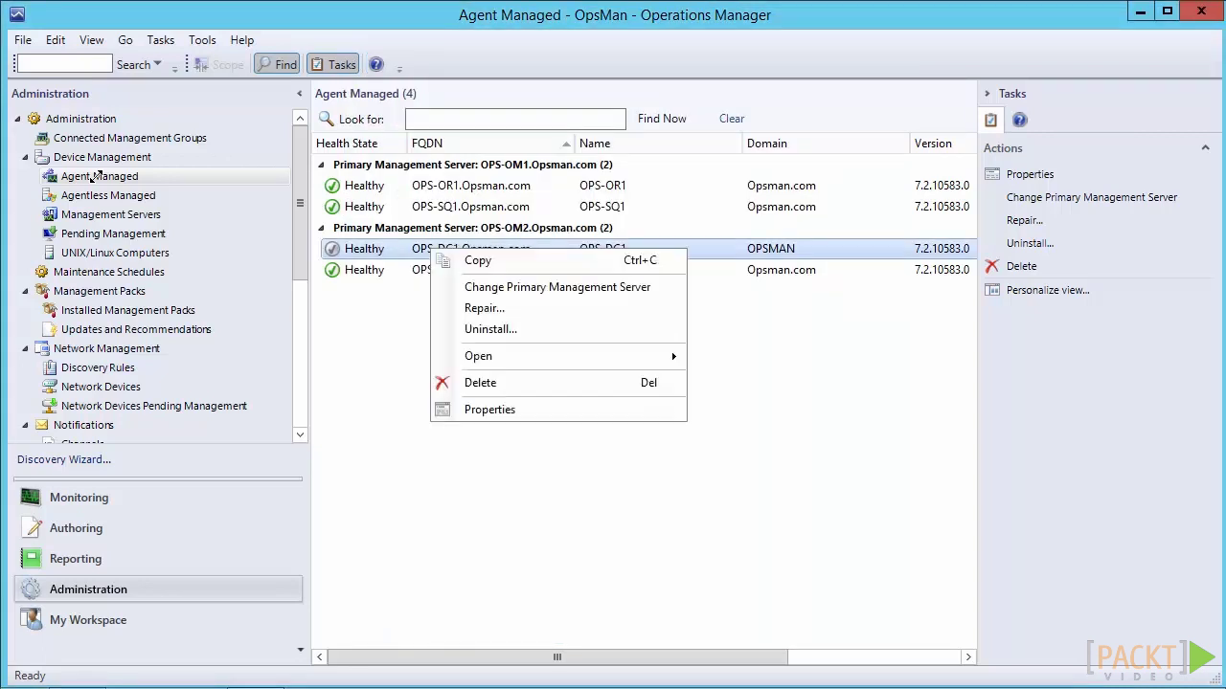
{"action": "key", "text": "Down"}
{"action": "key", "text": "Down"}
{"action": "key", "text": "Down"}
{"action": "key", "text": "Down"}
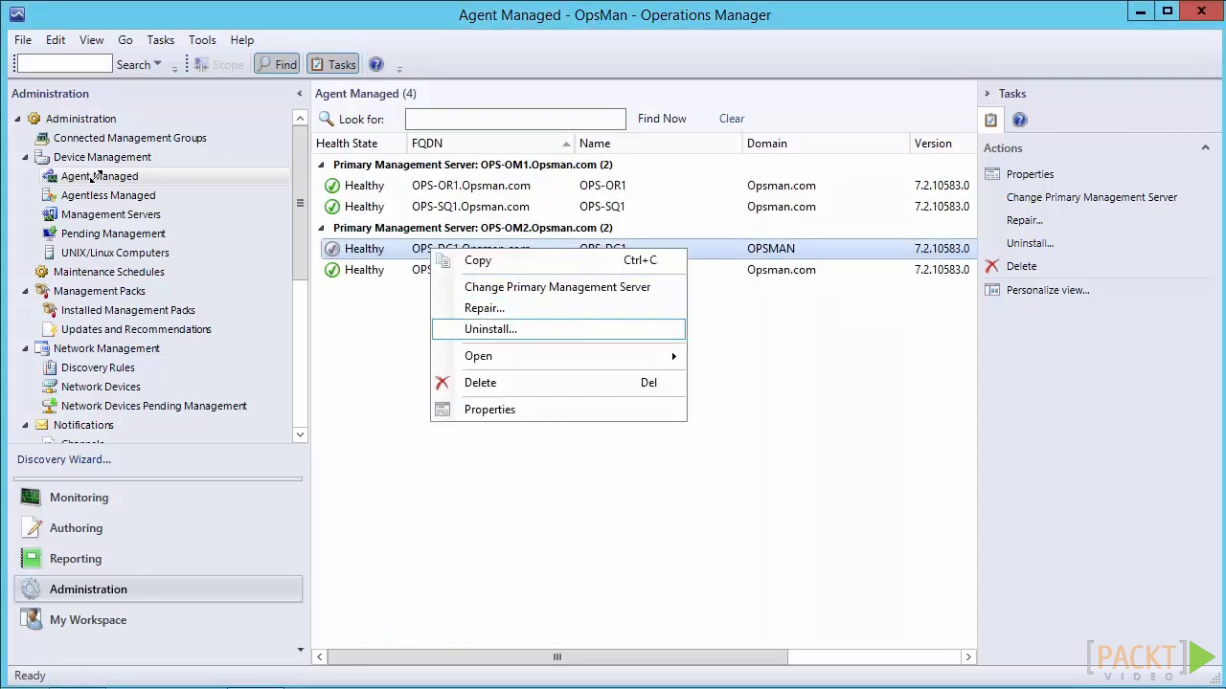
{"action": "key", "text": "Down"}
{"action": "key", "text": "Down"}
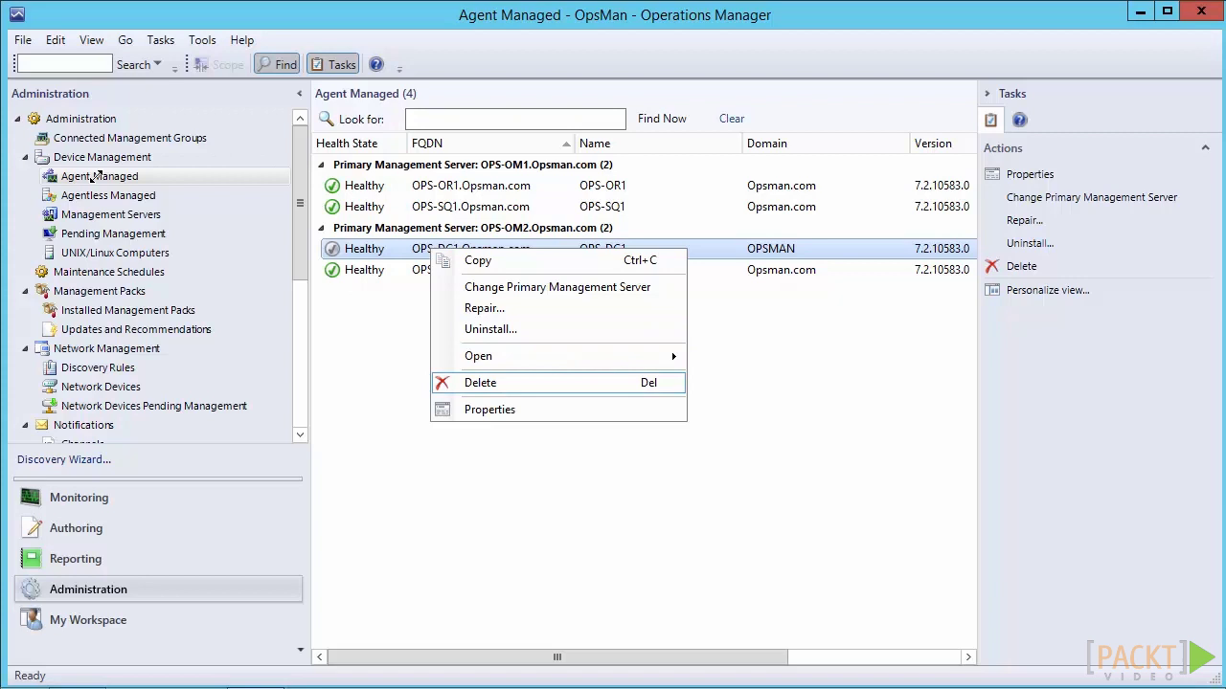
{"action": "key", "text": "Up"}
{"action": "key", "text": "Up"}
{"action": "key", "text": "Up"}
{"action": "key", "text": "Down"}
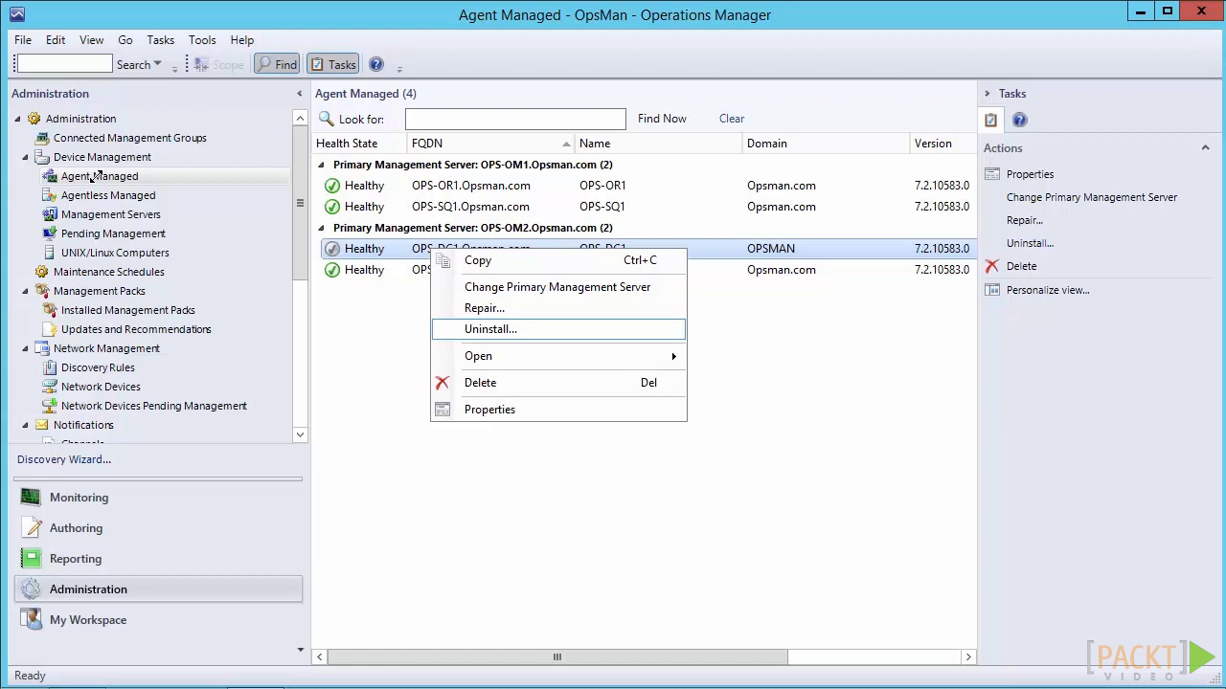
{"action": "key", "text": "Return"}
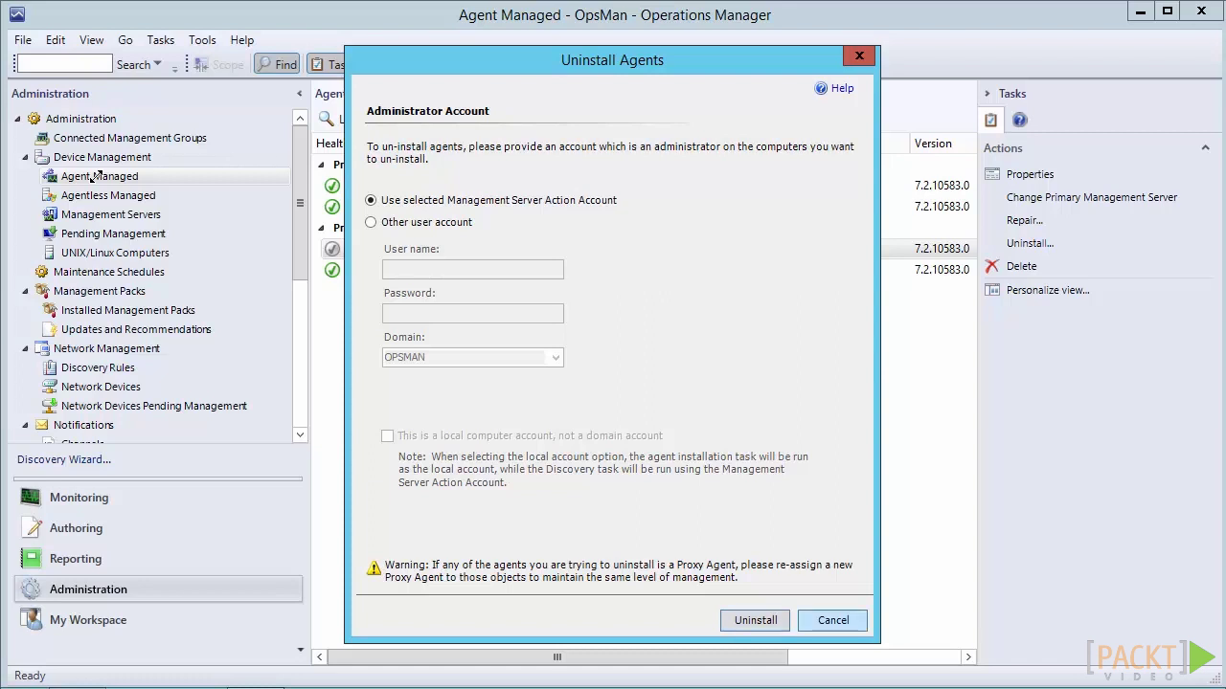
{"action": "left_click", "coordinate": [833, 621]}
- Delete the OPS-DC1 monitoring agent from the agent-managed computers and confirm the deletion
{"action": "key", "text": "shift+F10"}
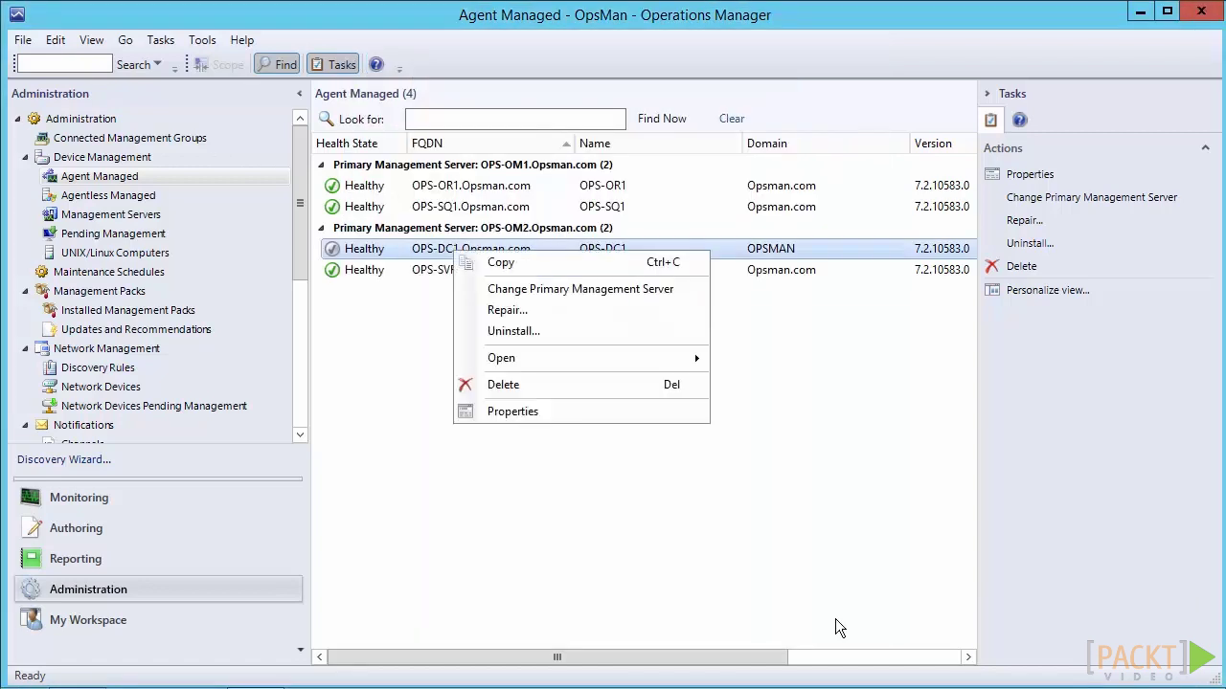
{"action": "key", "text": "Down"}
{"action": "key", "text": "Down"}
{"action": "key", "text": "Down"}
{"action": "key", "text": "Down"}
{"action": "key", "text": "Down"}
{"action": "key", "text": "Down"}
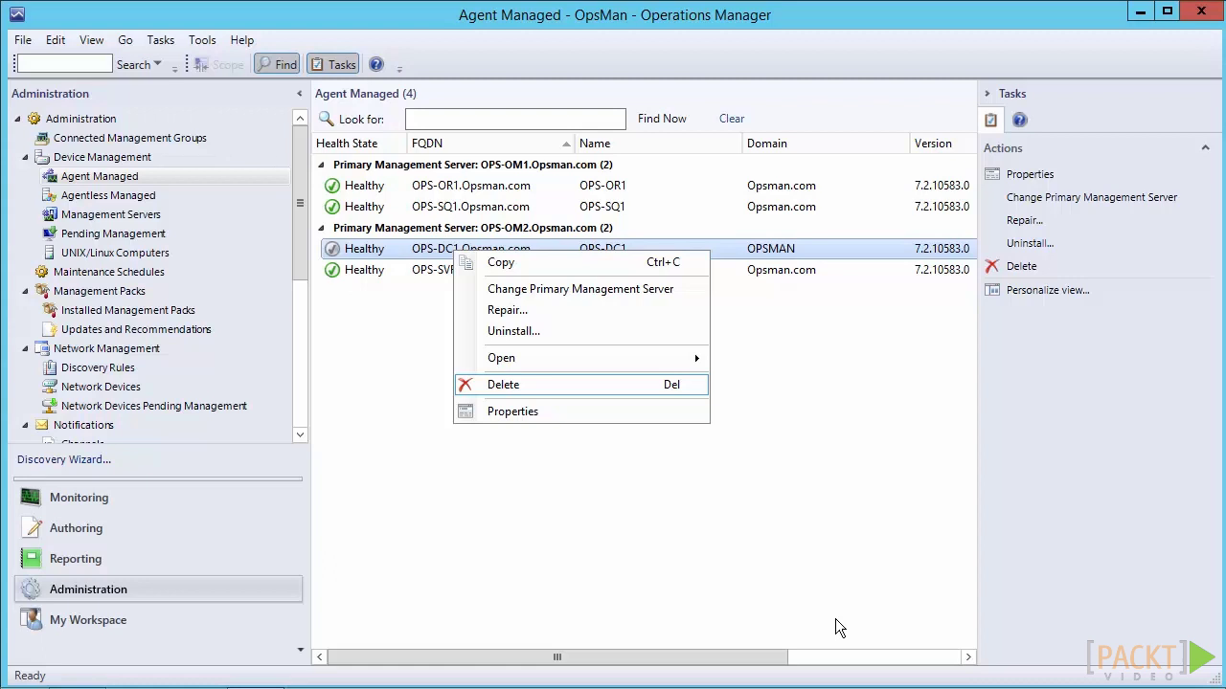
{"action": "key", "text": "Return"}
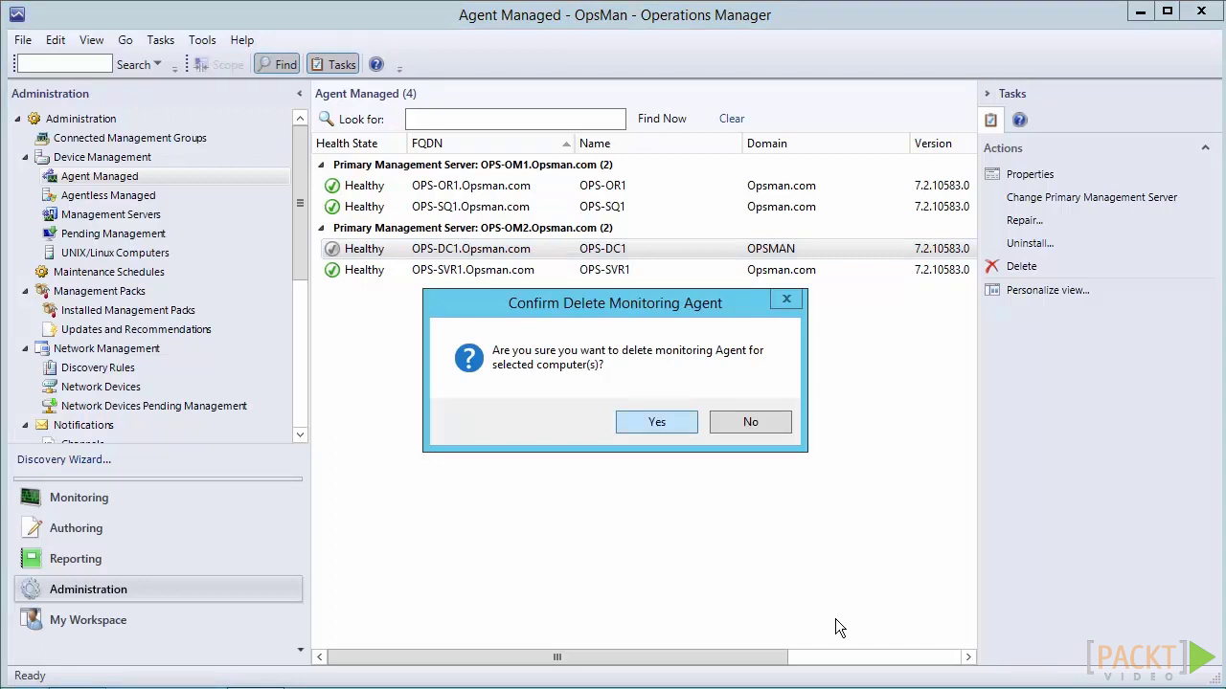
{"action": "key", "text": "Return"}
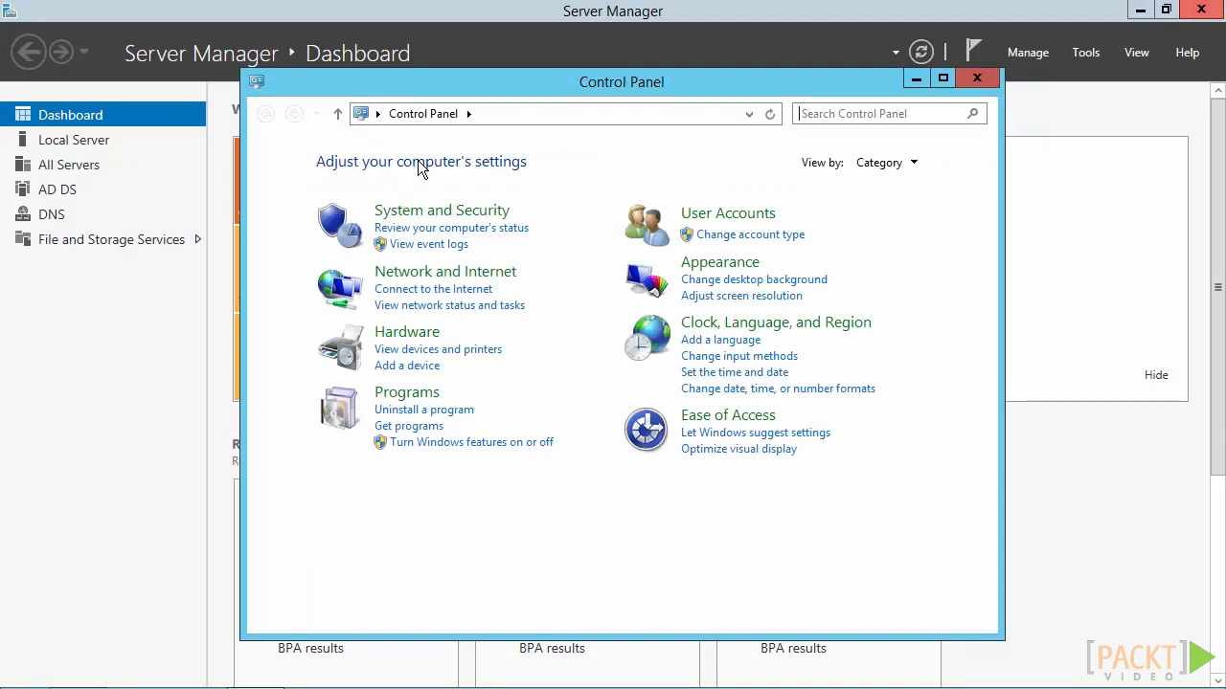
- Uninstall Microsoft Monitoring Agent through Programs and Features in the Control Panel, and confirm the removal
{"action": "left_click", "coordinate": [410, 393]}
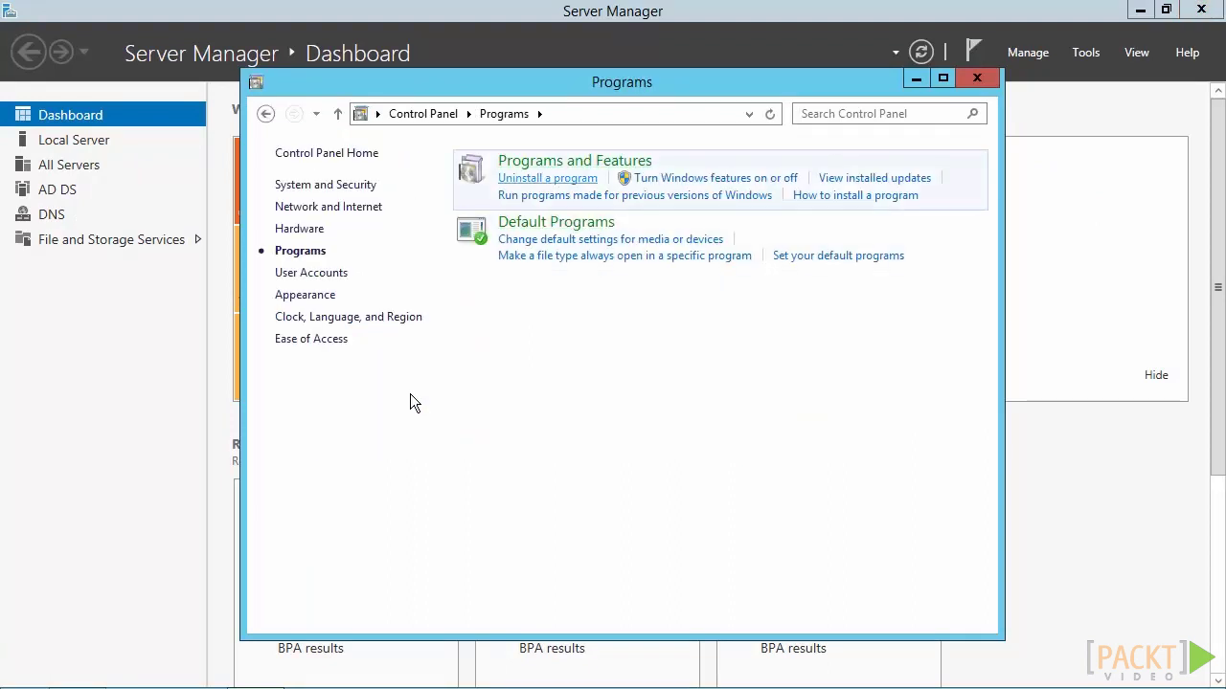
{"action": "left_click", "coordinate": [547, 178]}
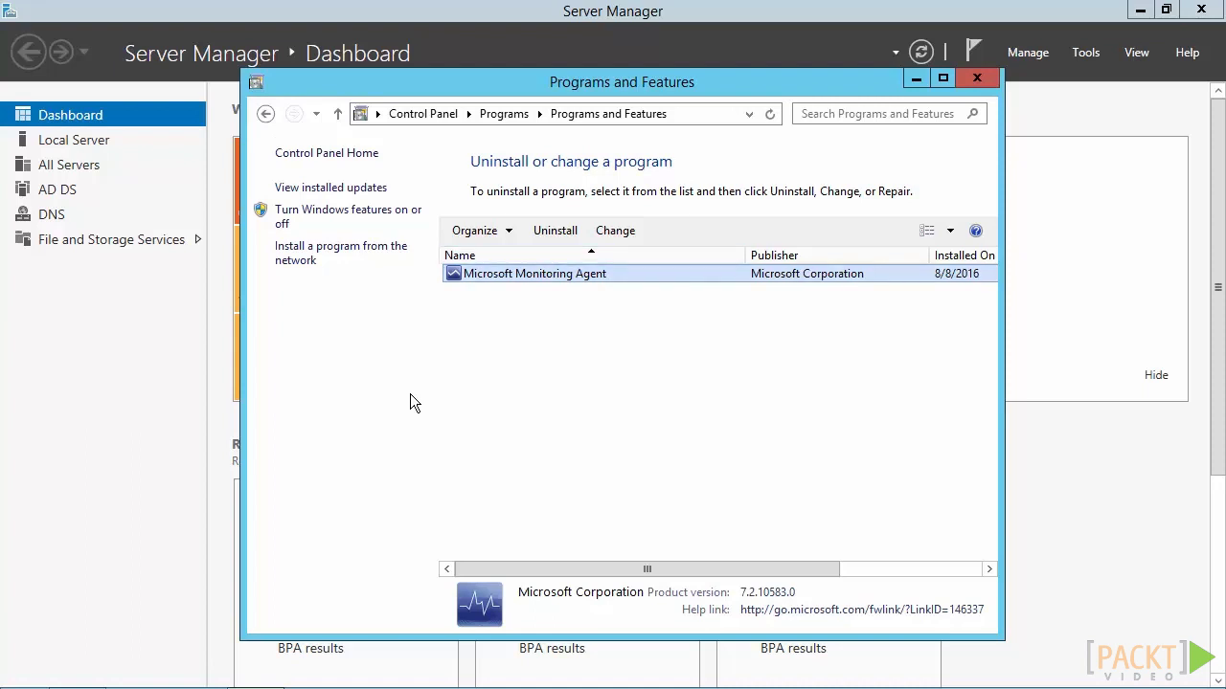
{"action": "left_click", "coordinate": [555, 230]}
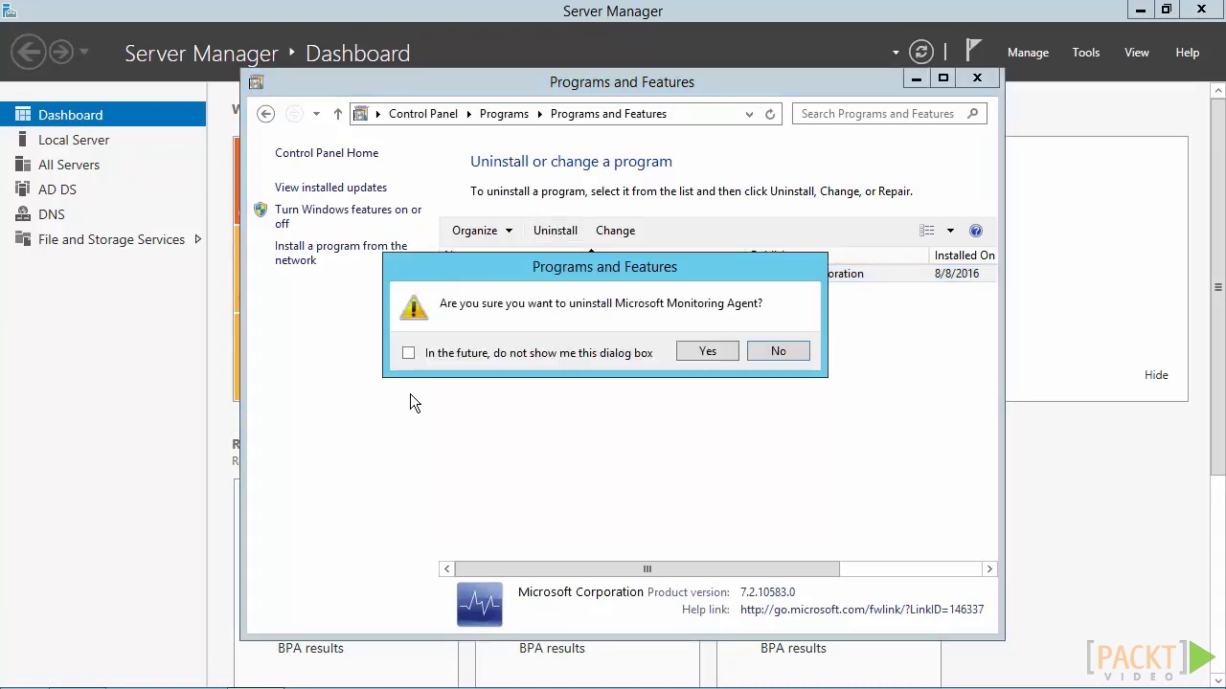
{"action": "key", "text": "Return"}
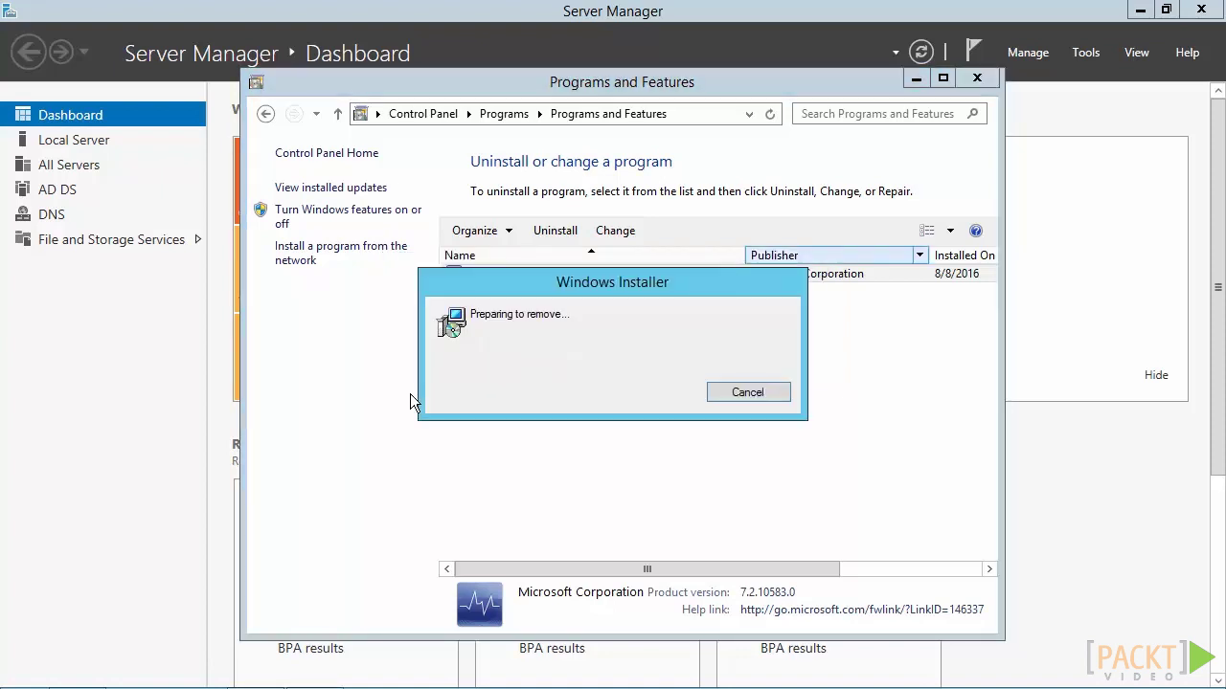